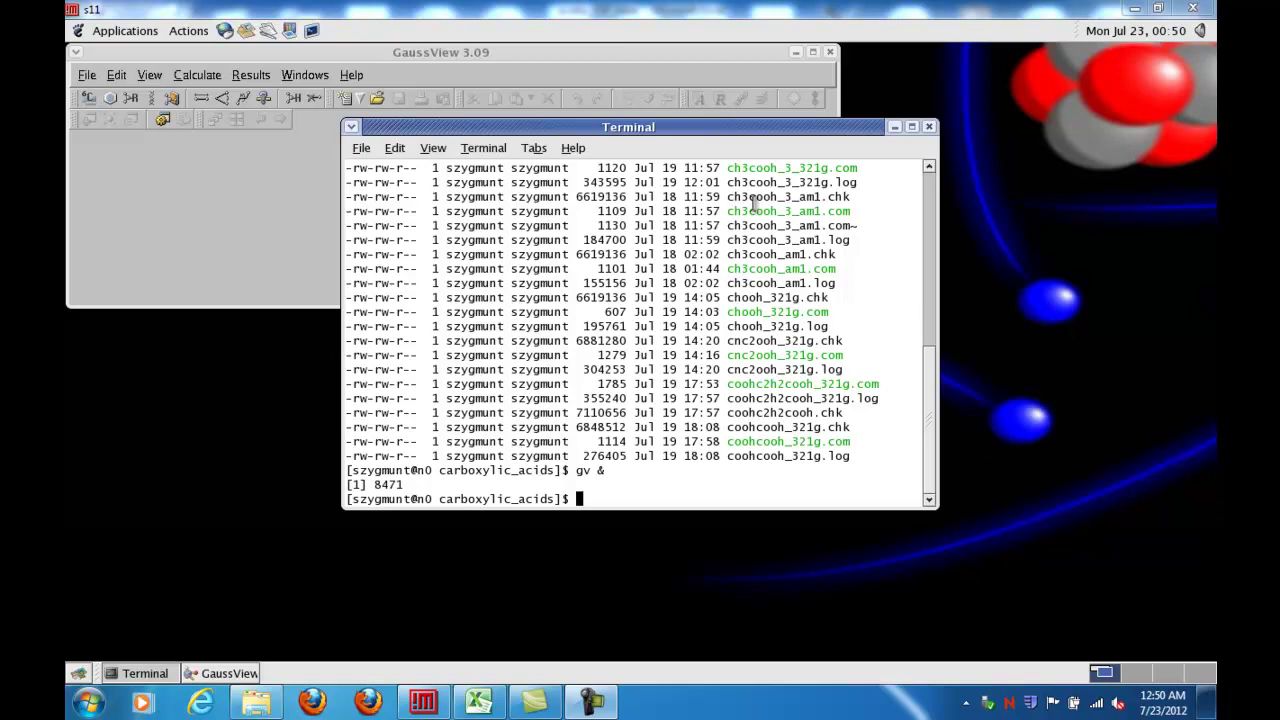
- Bring the newly launched, empty GaussView 3.09 main window to the front
{"action": "left_click", "coordinate": [363, 55]}
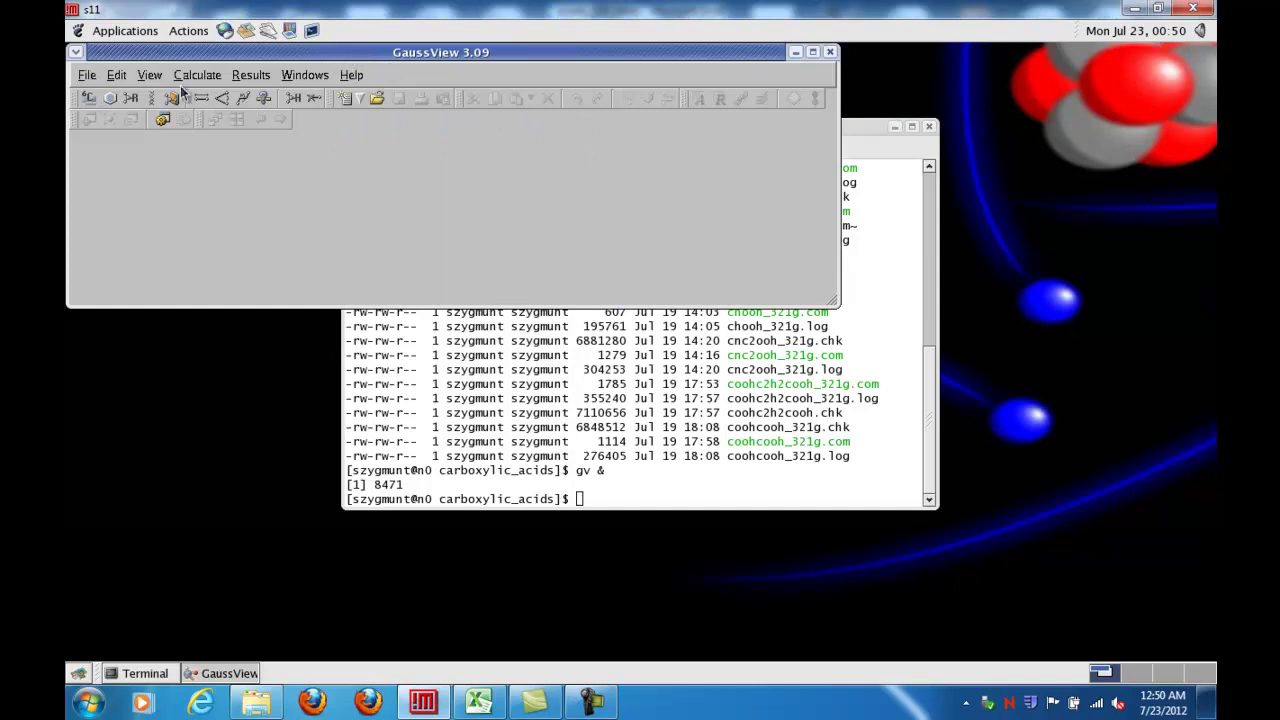
- Open chooh_321g.log as a Gaussian Output File, then move its molecule window up-left and enlarge it
{"action": "left_click", "coordinate": [87, 76]}
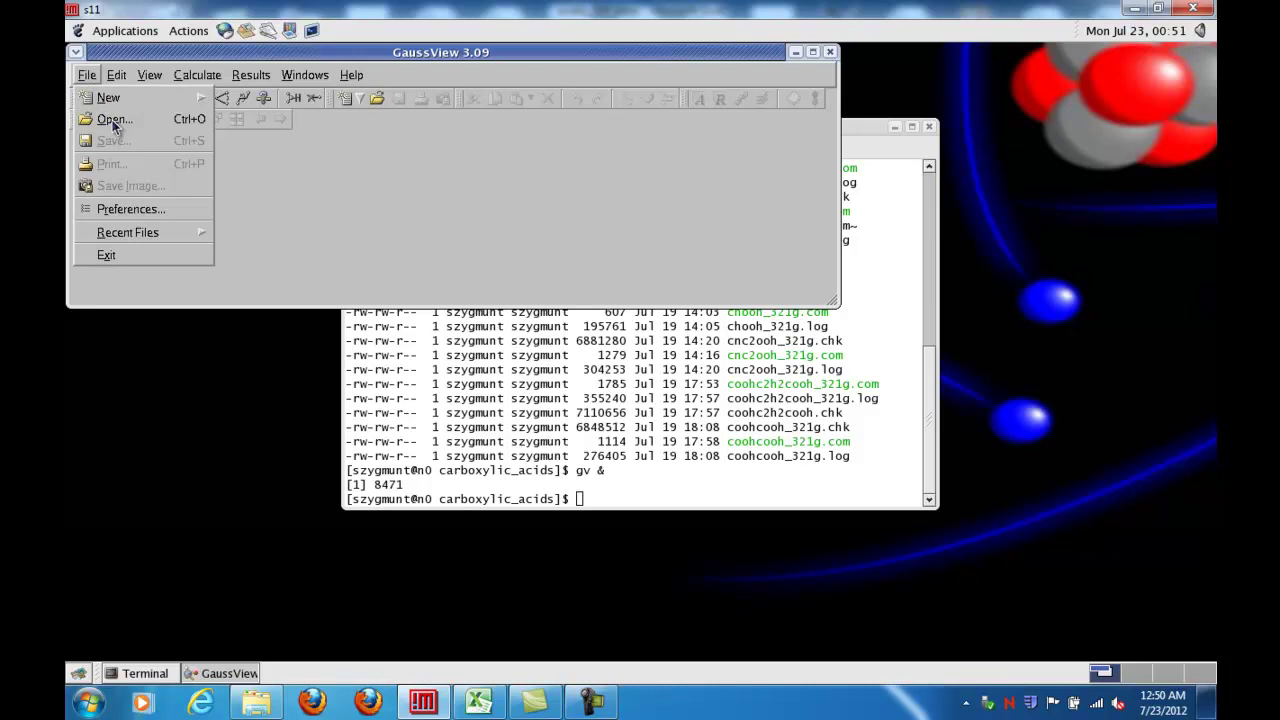
{"action": "left_click", "coordinate": [114, 121]}
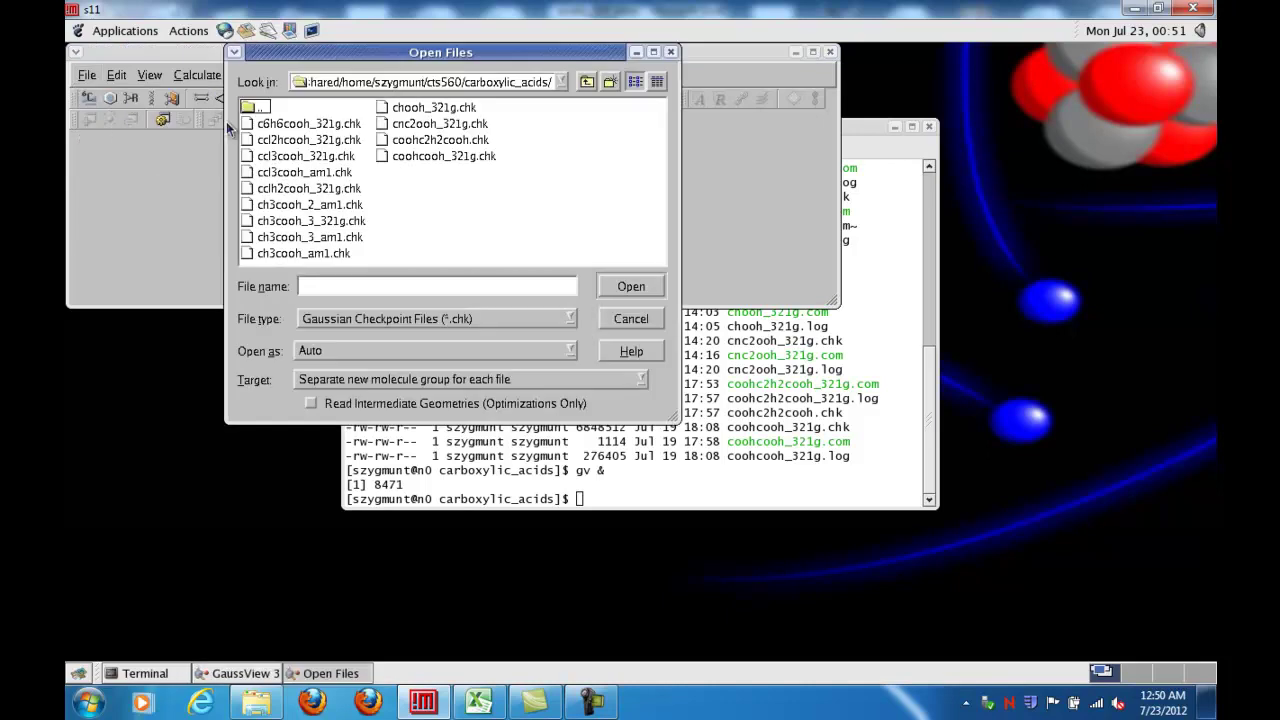
{"action": "left_click", "coordinate": [499, 317]}
{"action": "left_click", "coordinate": [461, 354]}
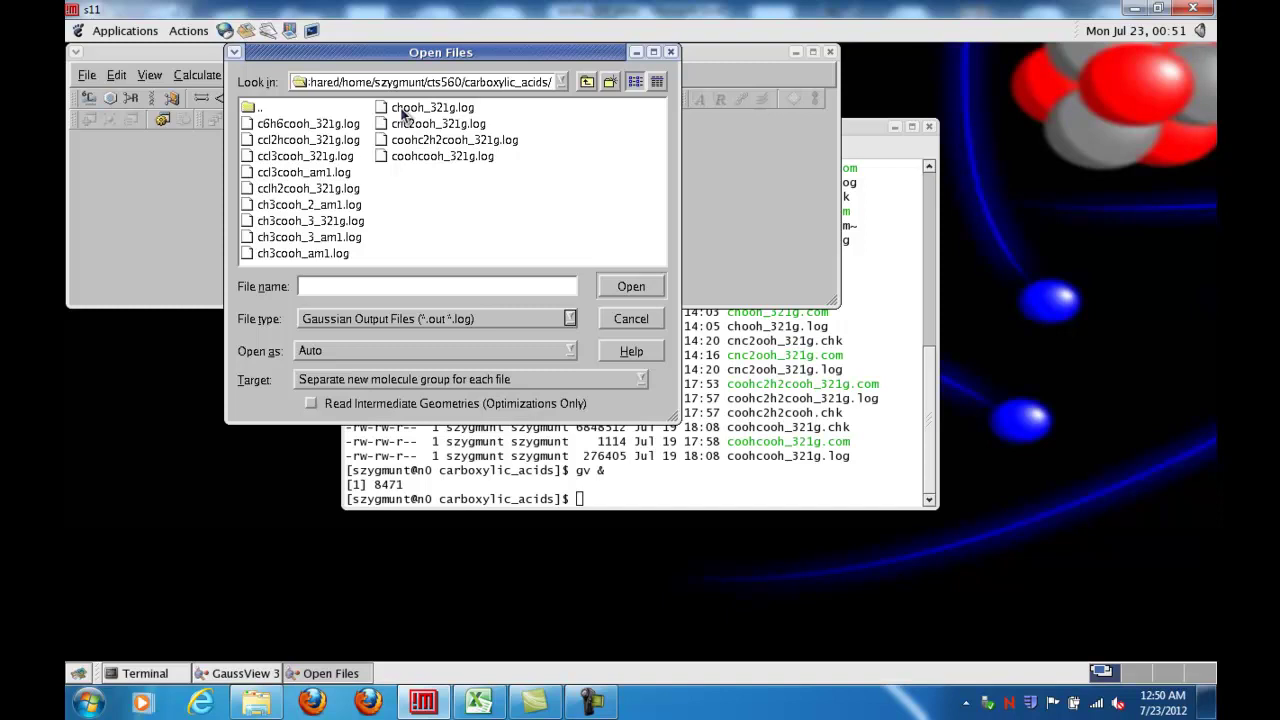
{"action": "double_click", "coordinate": [404, 109]}
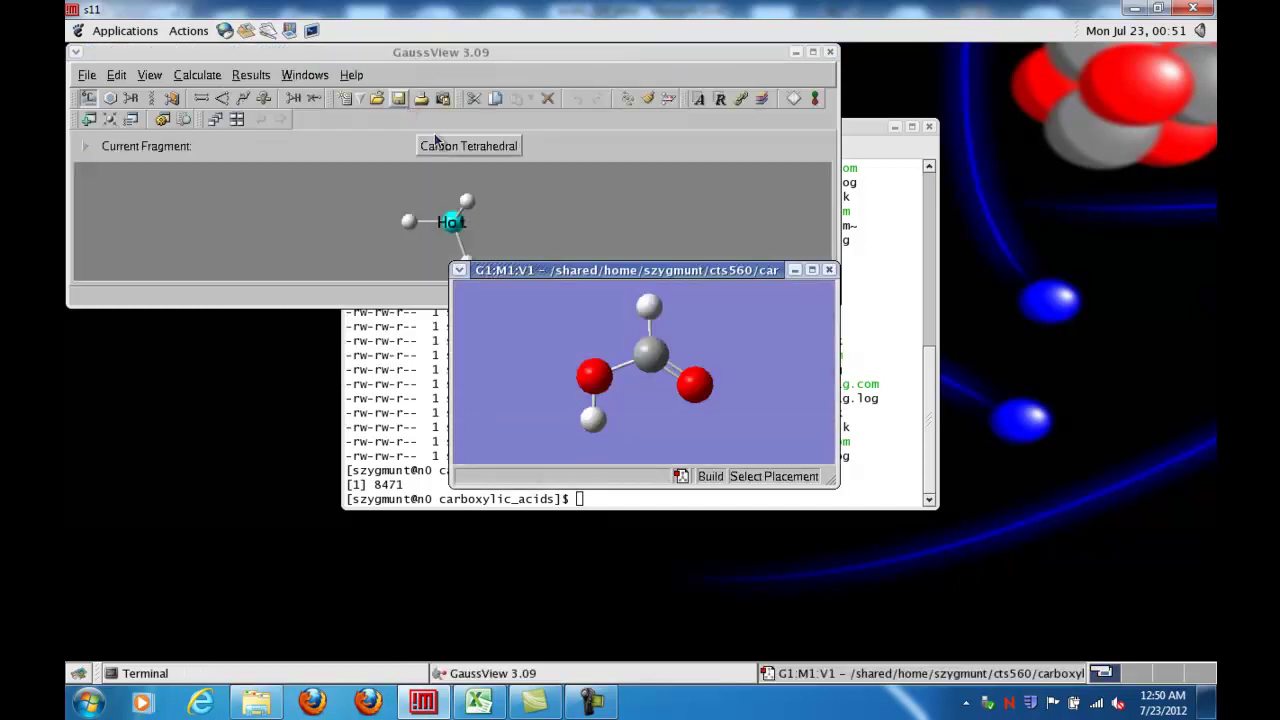
{"action": "left_click_drag", "start_coordinate": [588, 268], "coordinate": [459, 174]}
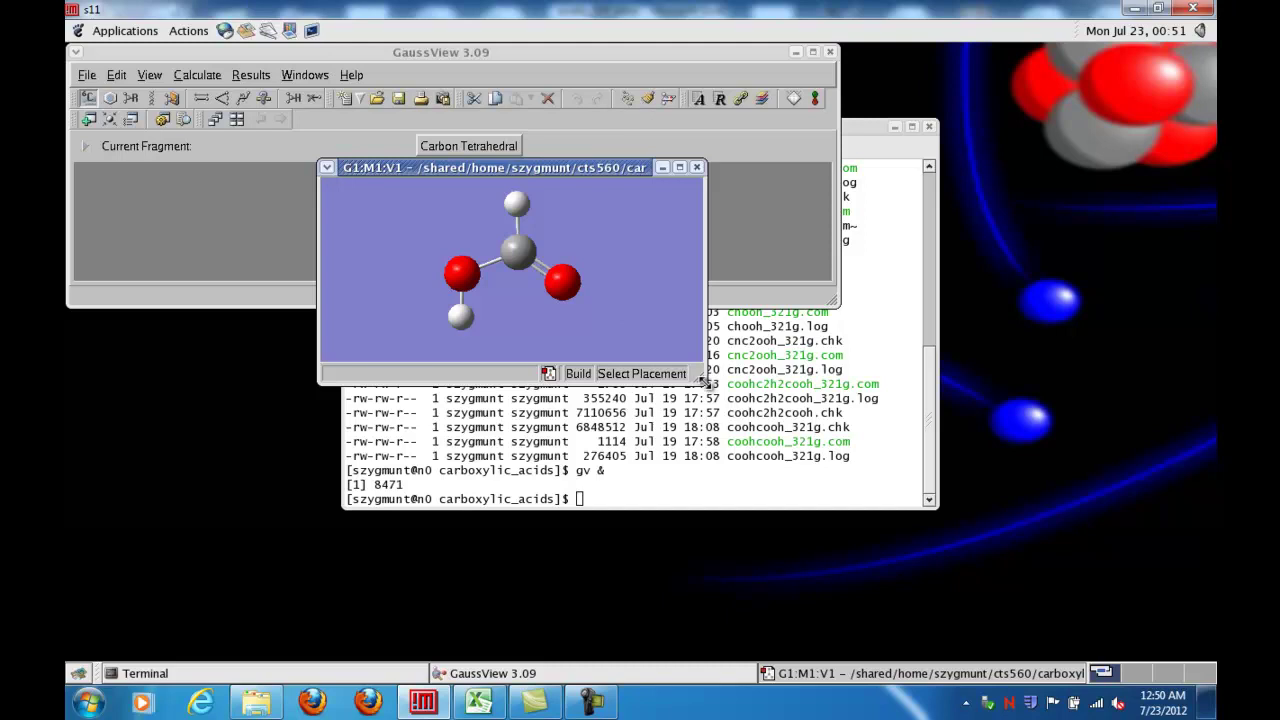
{"action": "left_click_drag", "start_coordinate": [705, 382], "coordinate": [790, 458]}
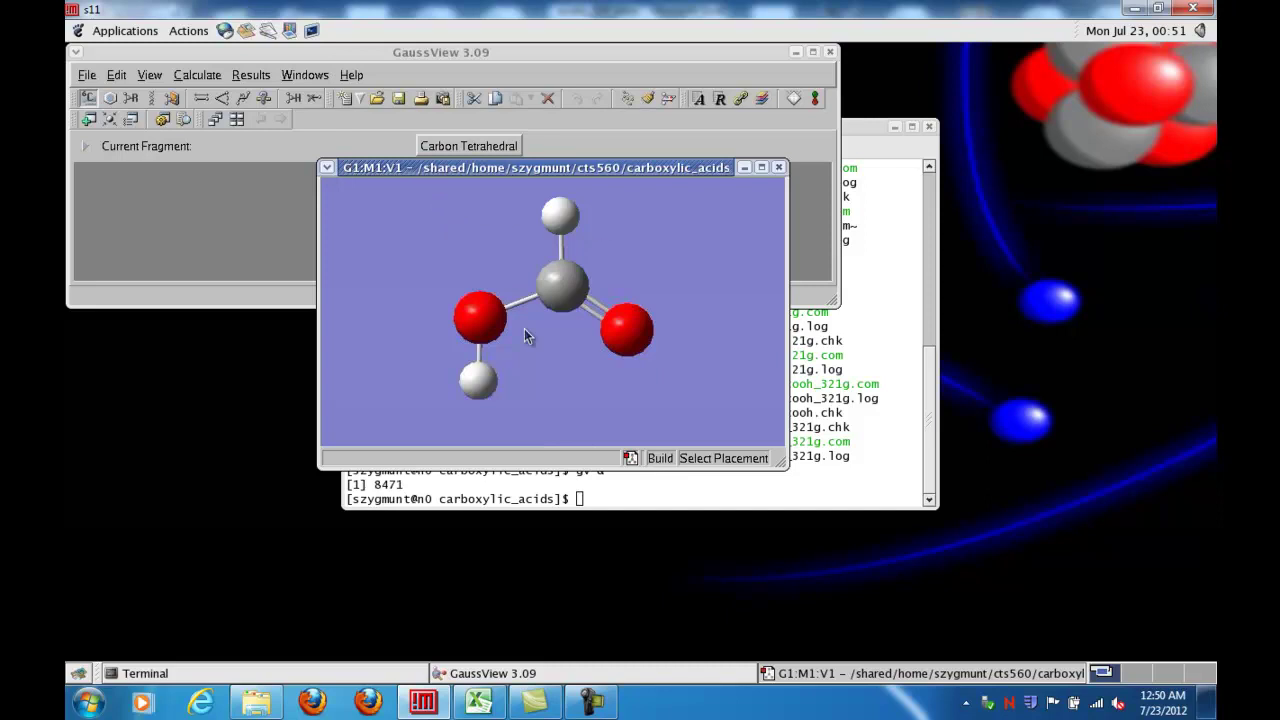
- Close the molecule window, reopen chooh_321g.log, and move its new window up-left and enlarge it
{"action": "left_click", "coordinate": [780, 168]}
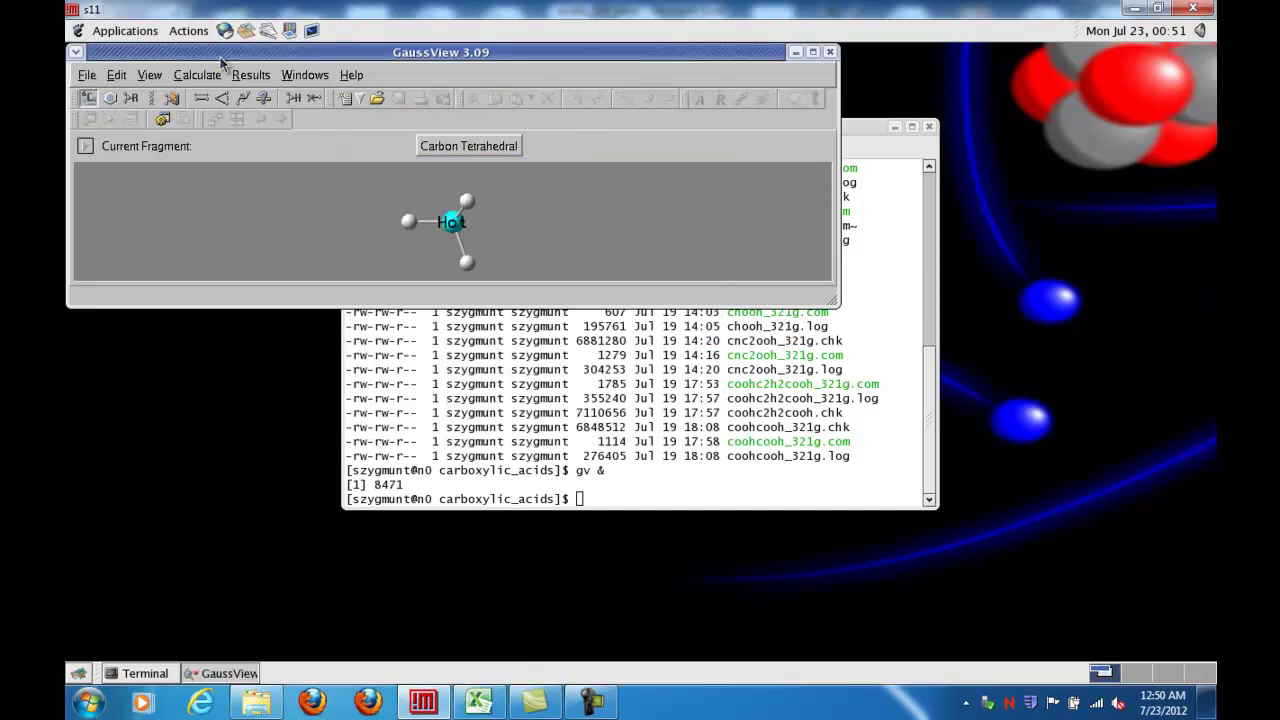
{"action": "left_click", "coordinate": [88, 75]}
{"action": "left_click", "coordinate": [111, 119]}
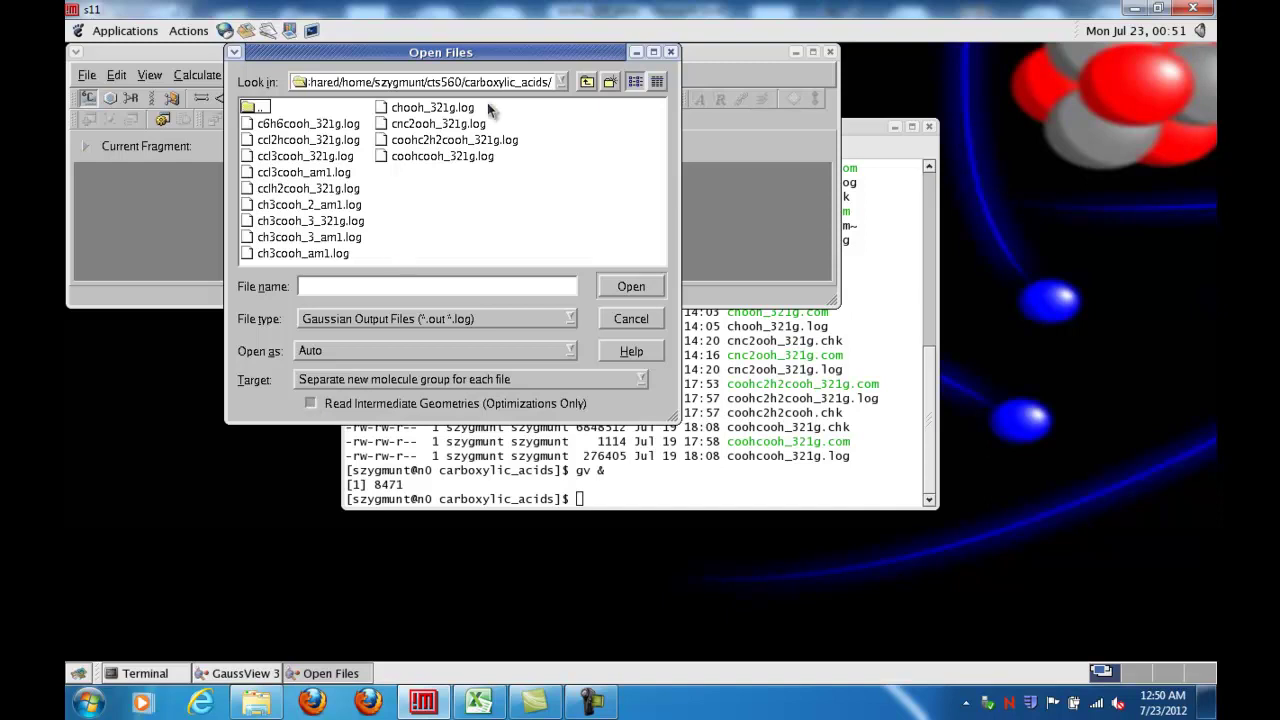
{"action": "double_click", "coordinate": [417, 110]}
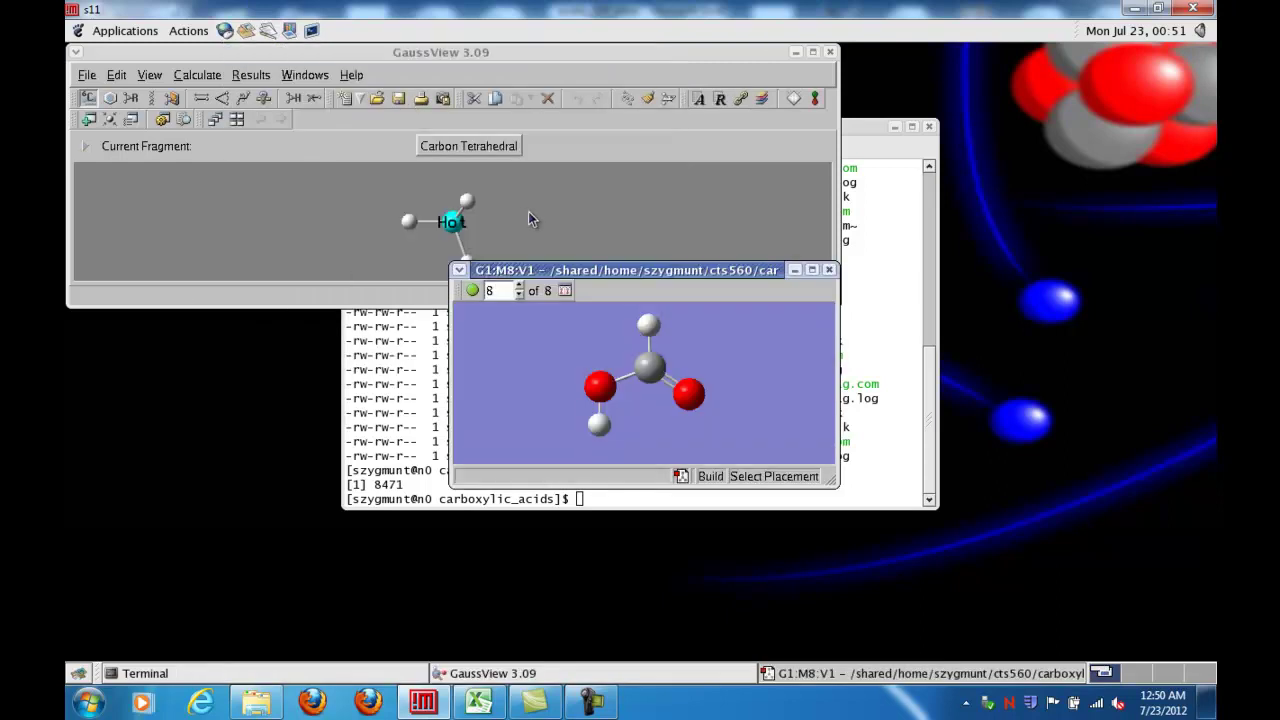
{"action": "left_click_drag", "start_coordinate": [527, 273], "coordinate": [396, 205]}
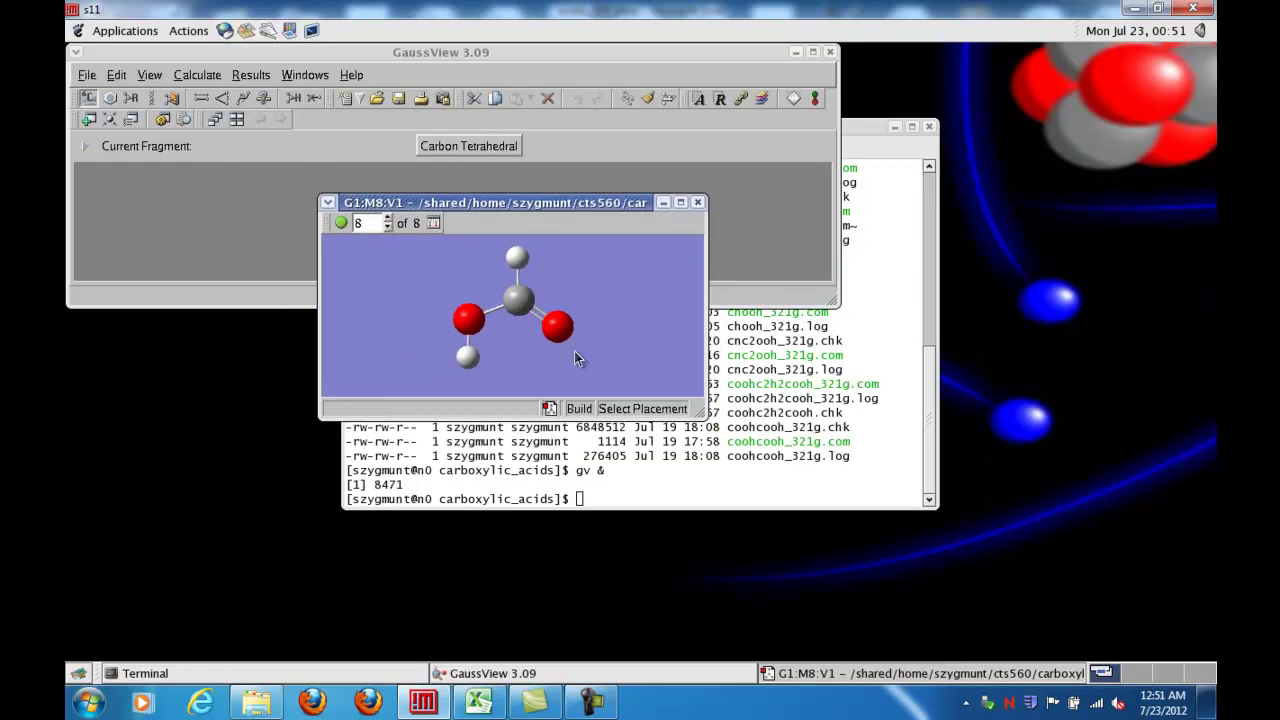
{"action": "left_click_drag", "start_coordinate": [697, 413], "coordinate": [792, 528]}
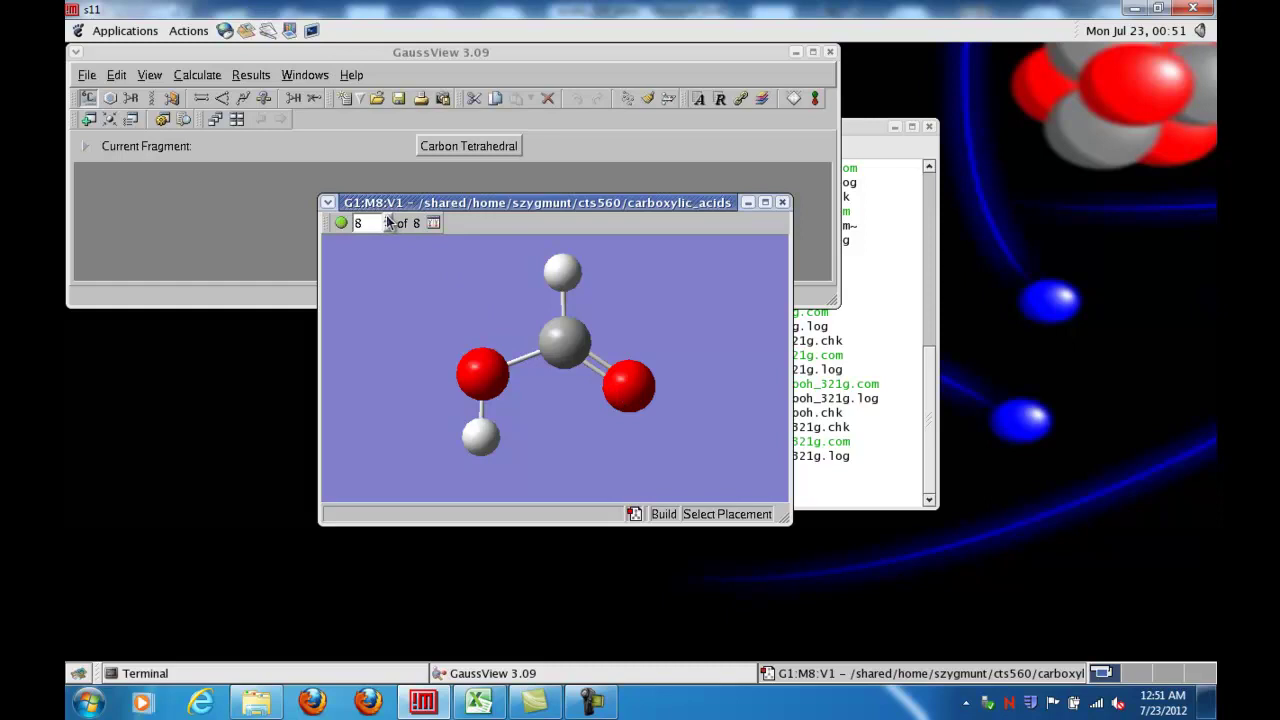
{"action": "left_click", "coordinate": [388, 218]}
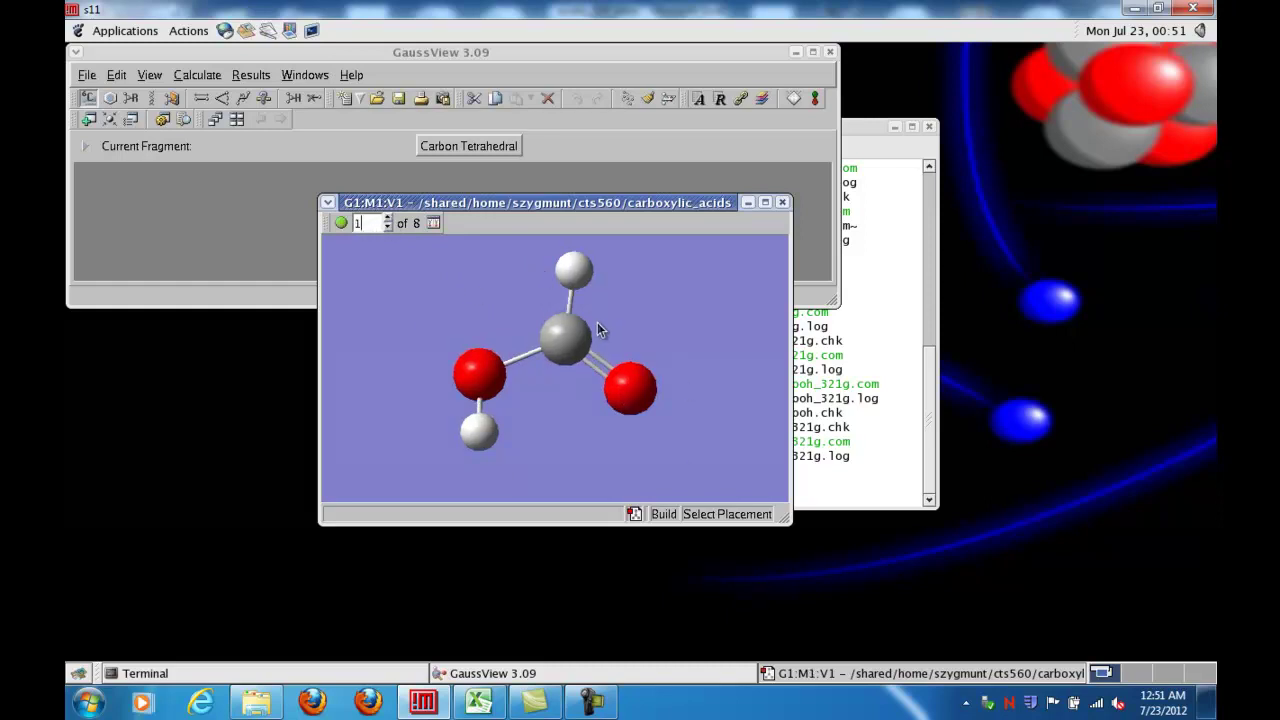
{"action": "left_click", "coordinate": [388, 219]}
{"action": "left_click", "coordinate": [388, 219]}
{"action": "left_click", "coordinate": [389, 219]}
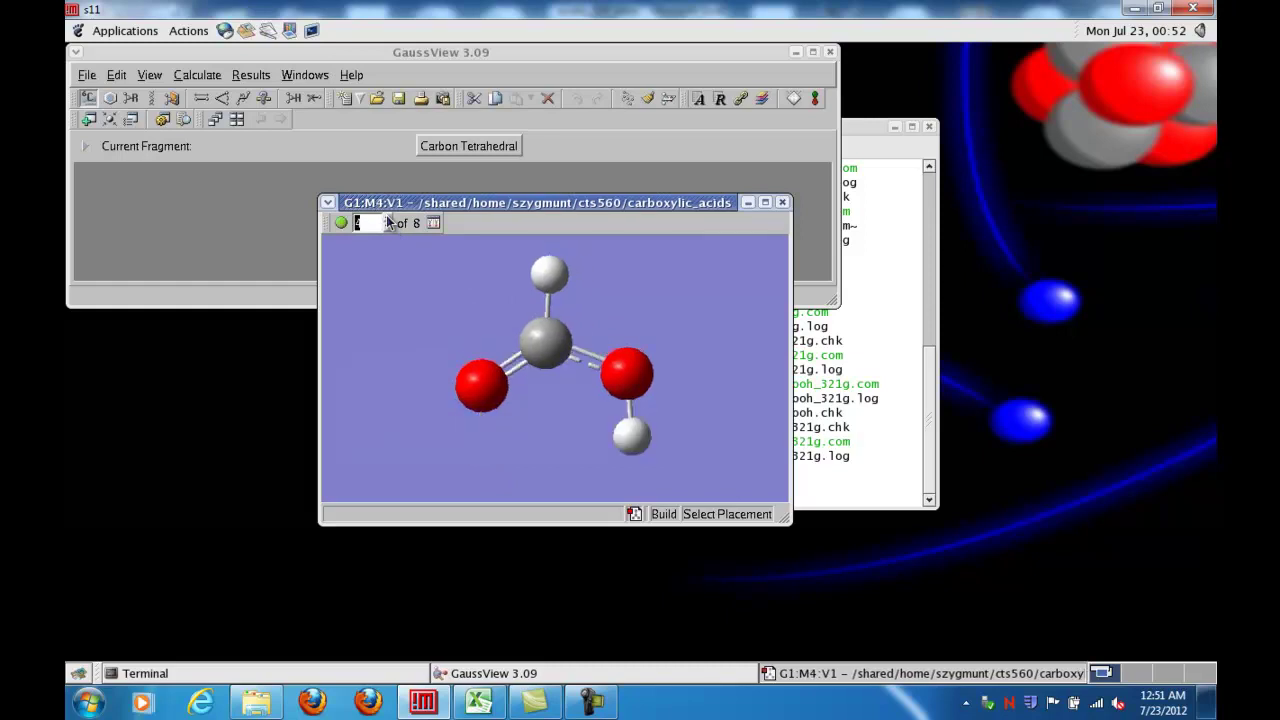
{"action": "left_click", "coordinate": [389, 219]}
{"action": "left_click", "coordinate": [389, 219]}
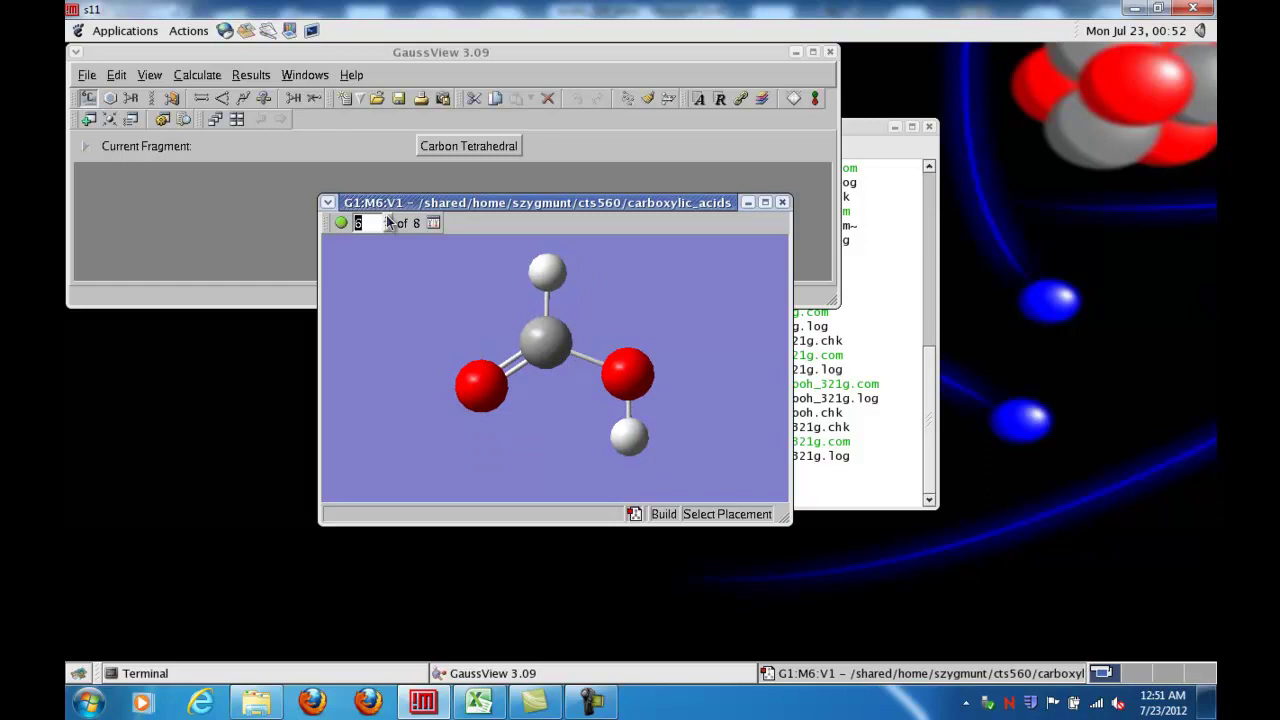
{"action": "left_click", "coordinate": [389, 219]}
{"action": "left_click", "coordinate": [389, 219]}
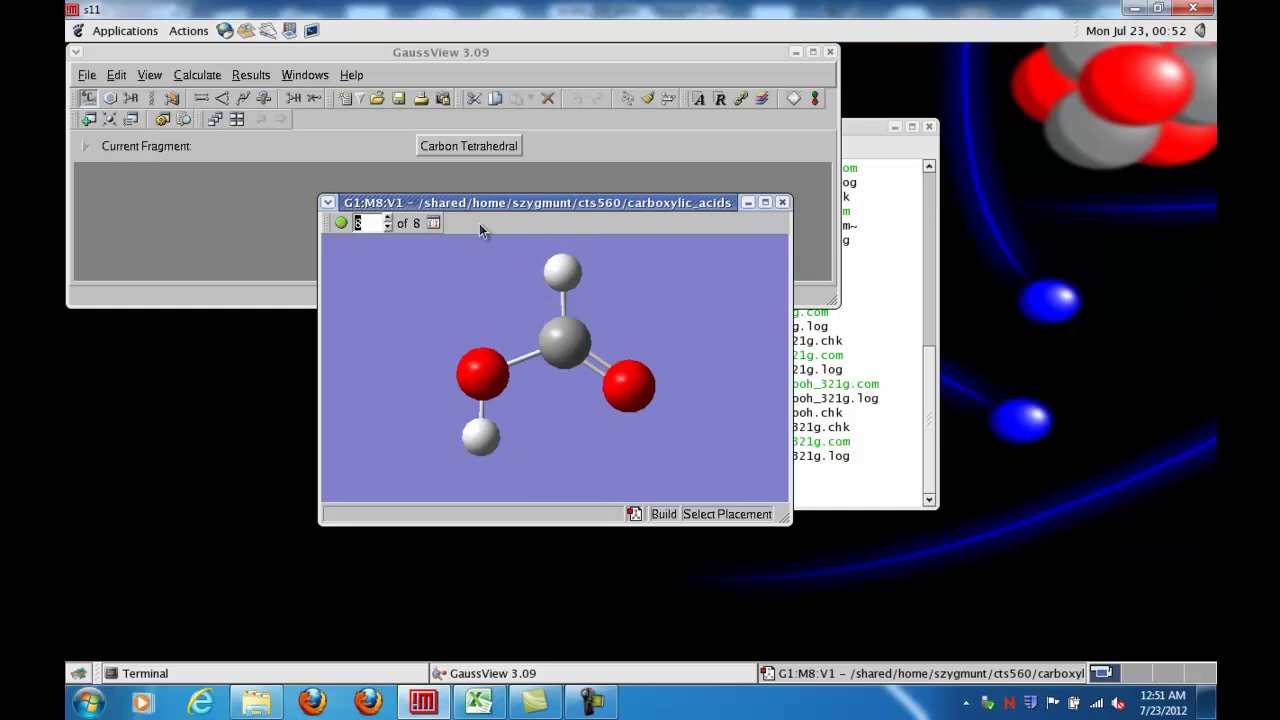
- Undo the stray methyl fragment and switch to the Inquire tool on the formic acid molecule
{"action": "left_click", "coordinate": [366, 274]}
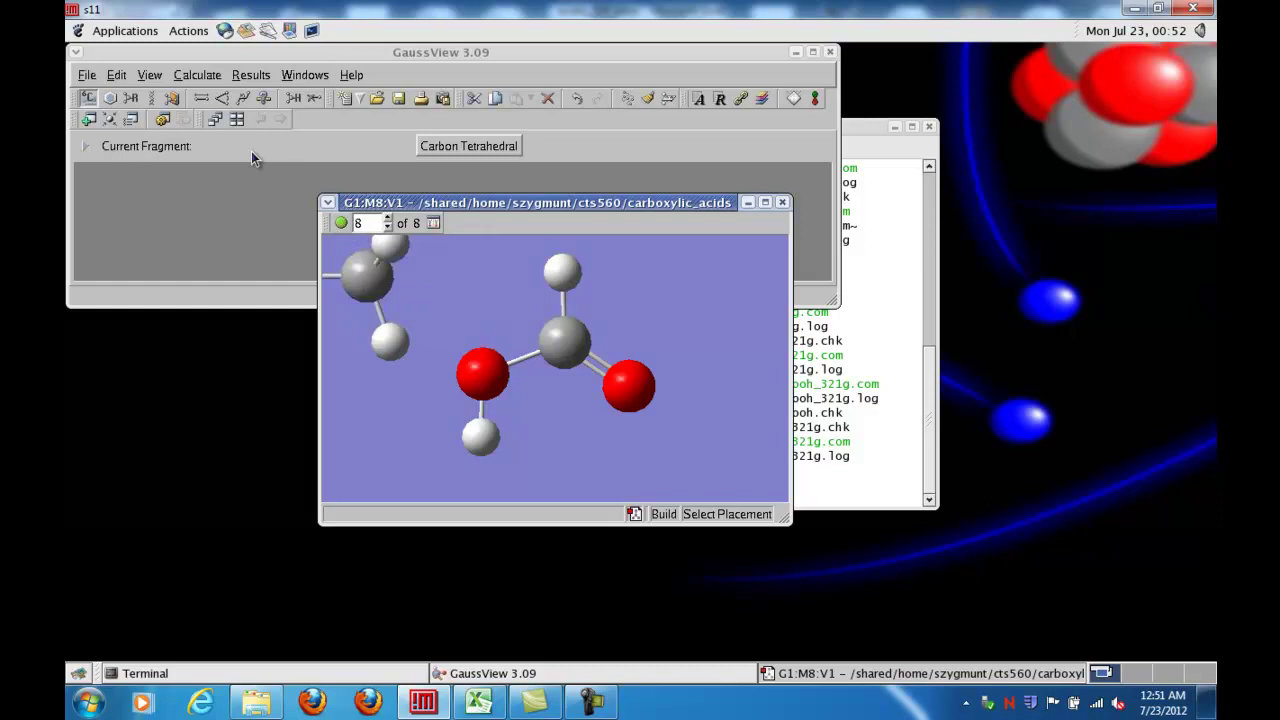
{"action": "left_click", "coordinate": [116, 75]}
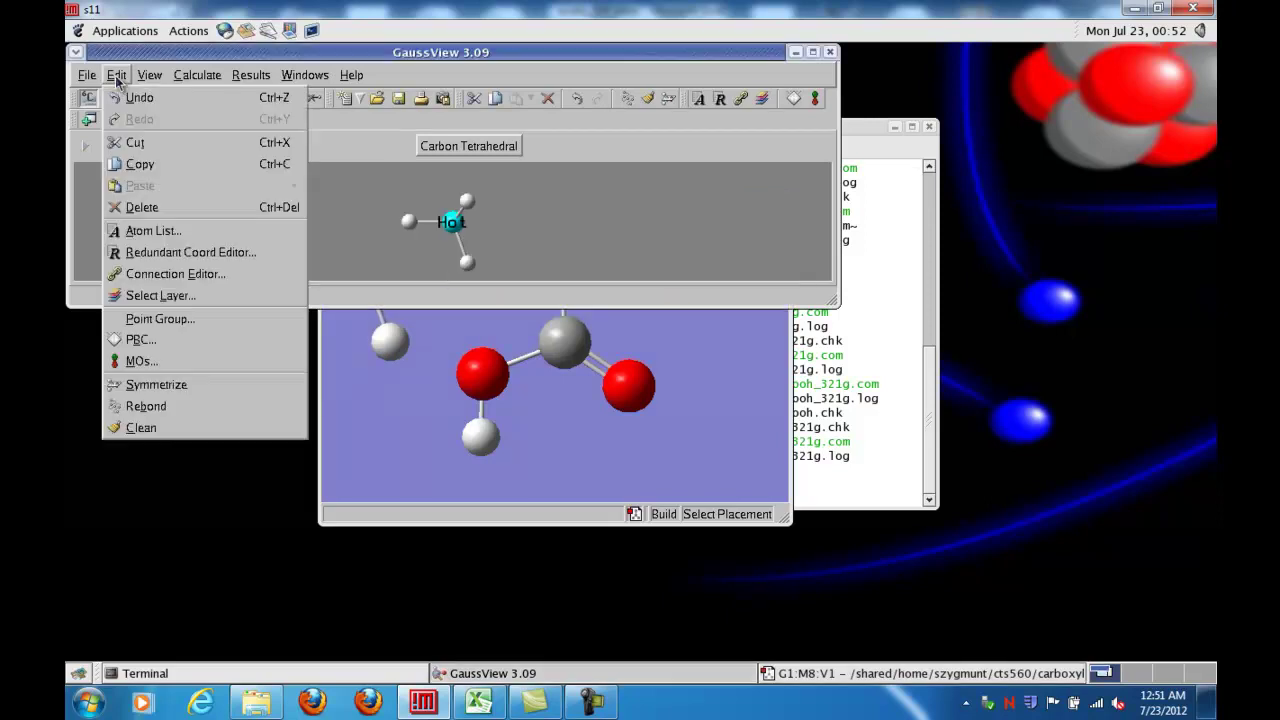
{"action": "left_click", "coordinate": [128, 99]}
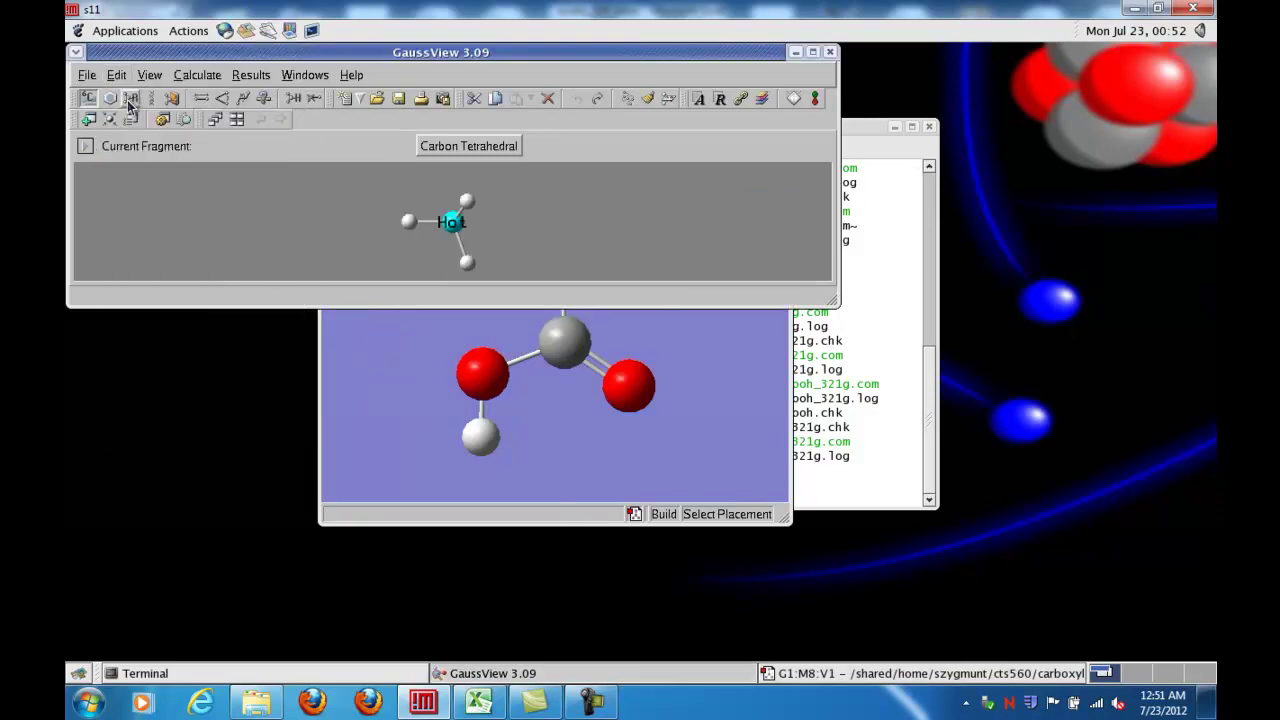
{"action": "left_click", "coordinate": [263, 99]}
{"action": "left_click", "coordinate": [424, 513]}
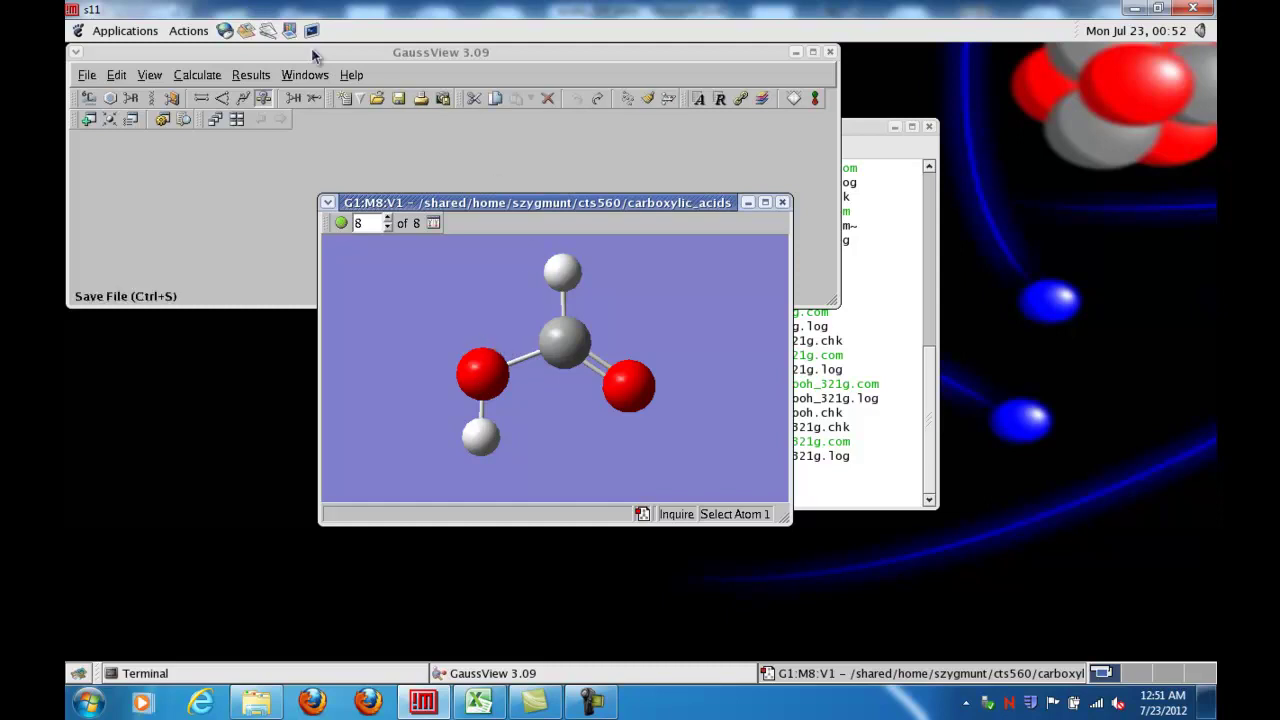
{"action": "left_click", "coordinate": [483, 375]}
{"action": "left_click", "coordinate": [479, 437]}
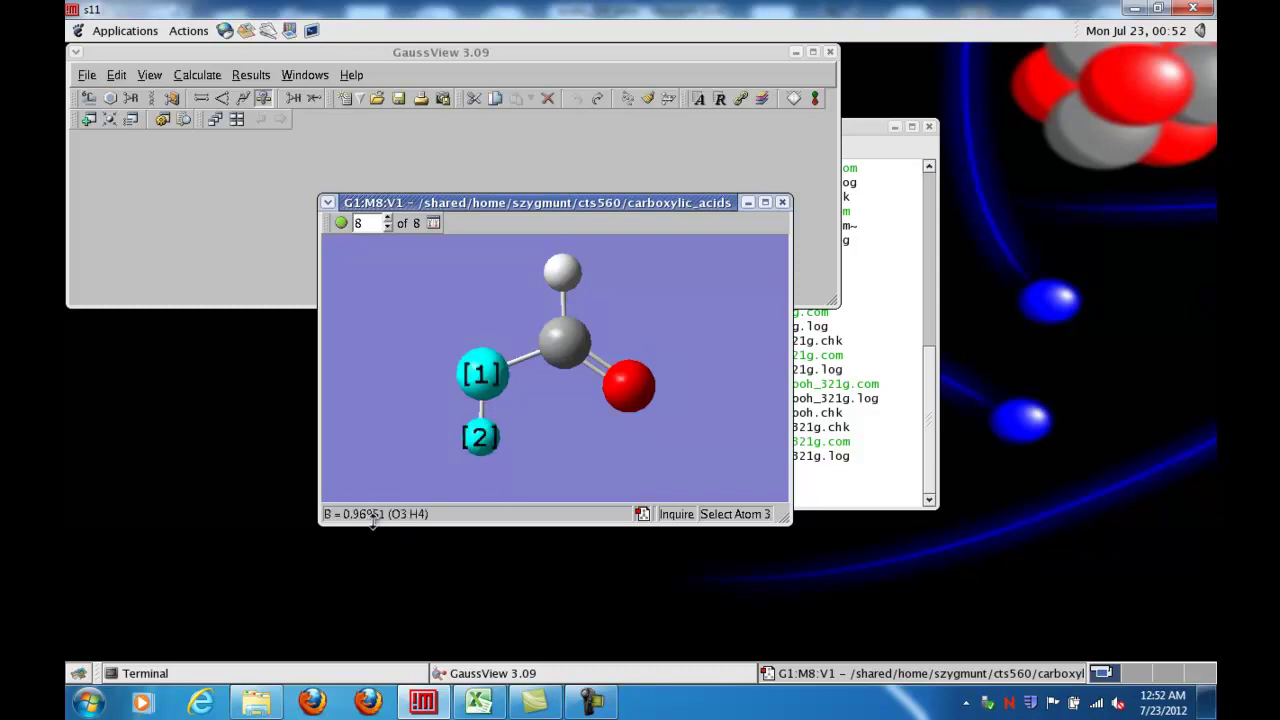
{"action": "left_click", "coordinate": [390, 318]}
{"action": "left_click", "coordinate": [484, 372]}
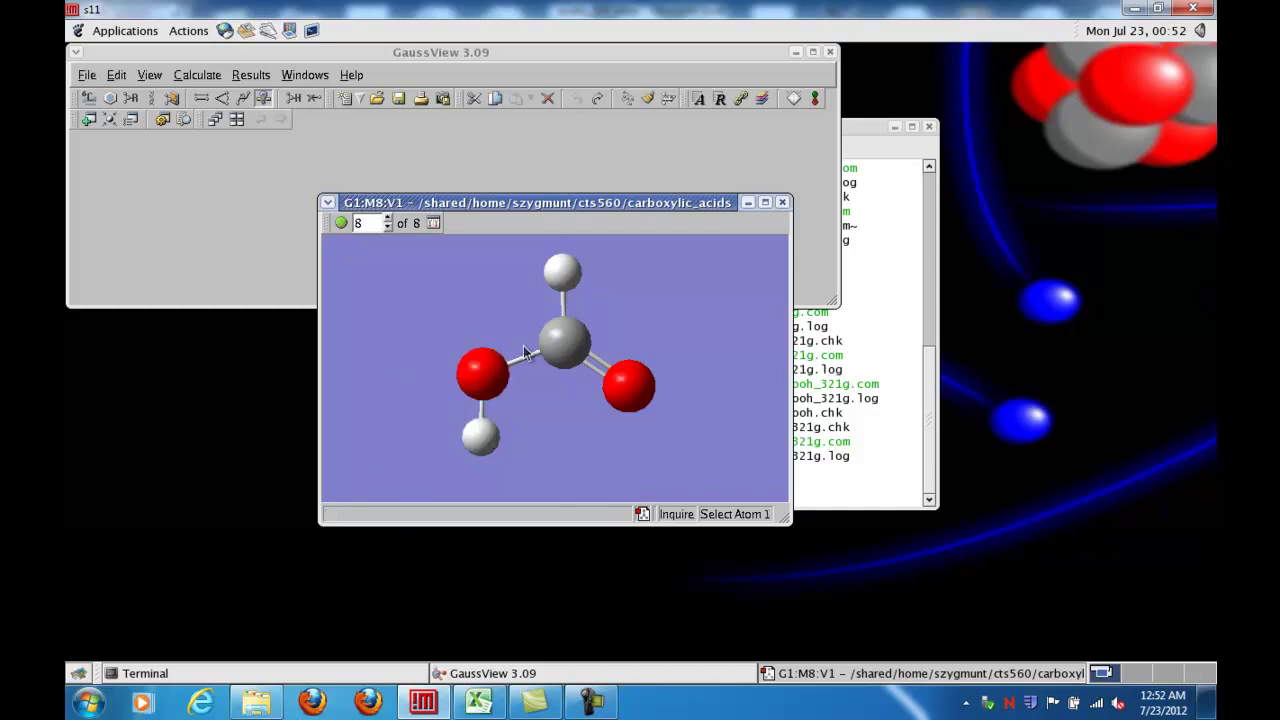
{"action": "left_click", "coordinate": [561, 343]}
{"action": "left_click", "coordinate": [561, 273]}
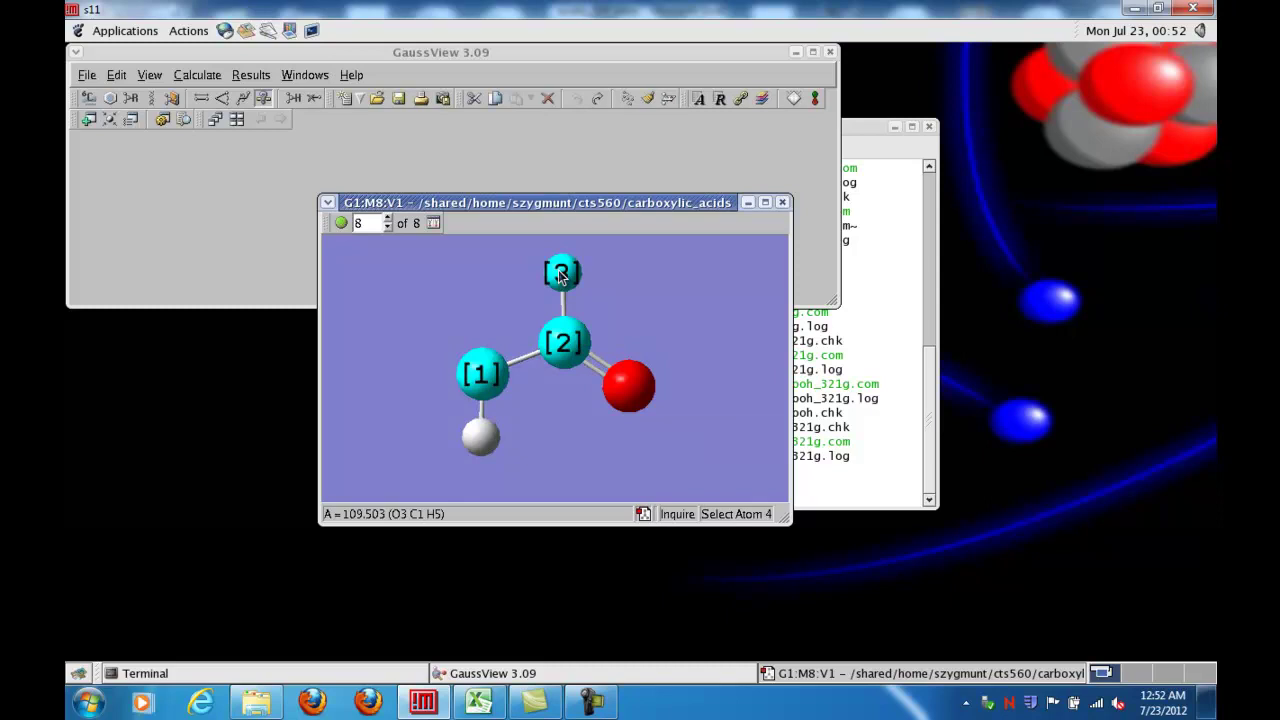
{"action": "left_click", "coordinate": [432, 288]}
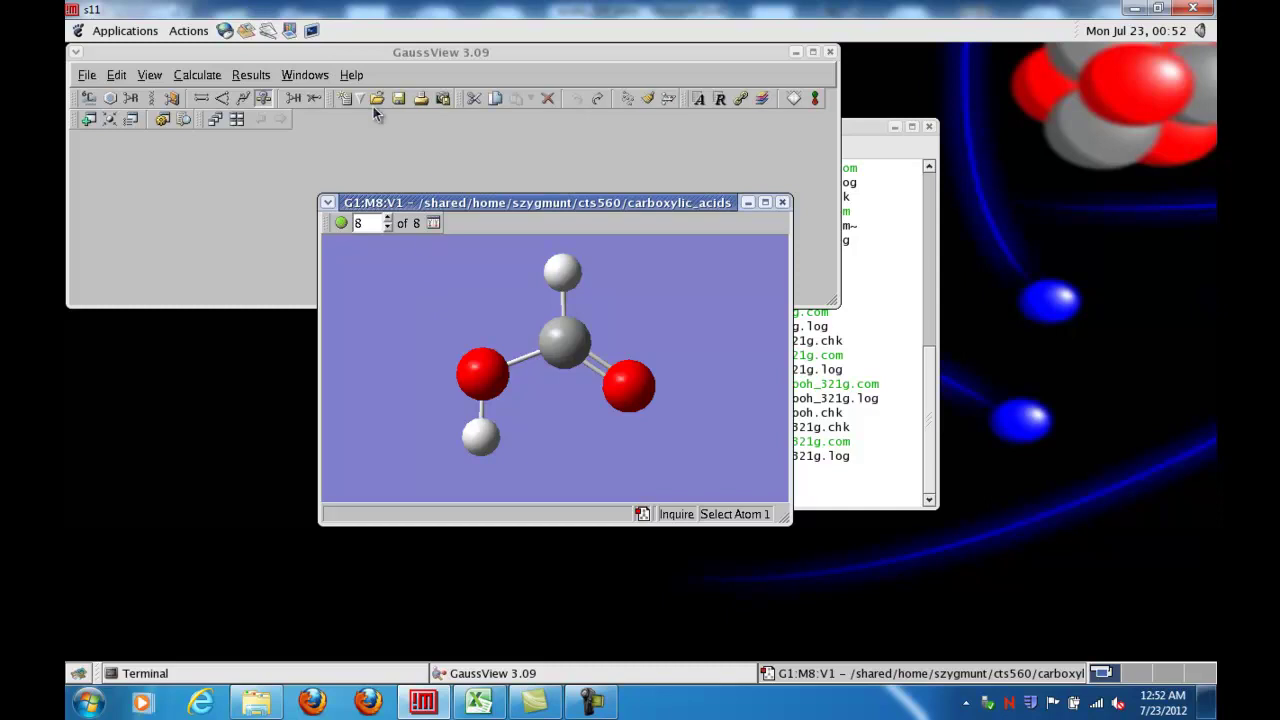
- Label every atom with its Mulliken charge, with Color Atoms by Charge turned off
{"action": "left_click", "coordinate": [249, 80]}
{"action": "left_click", "coordinate": [249, 80]}
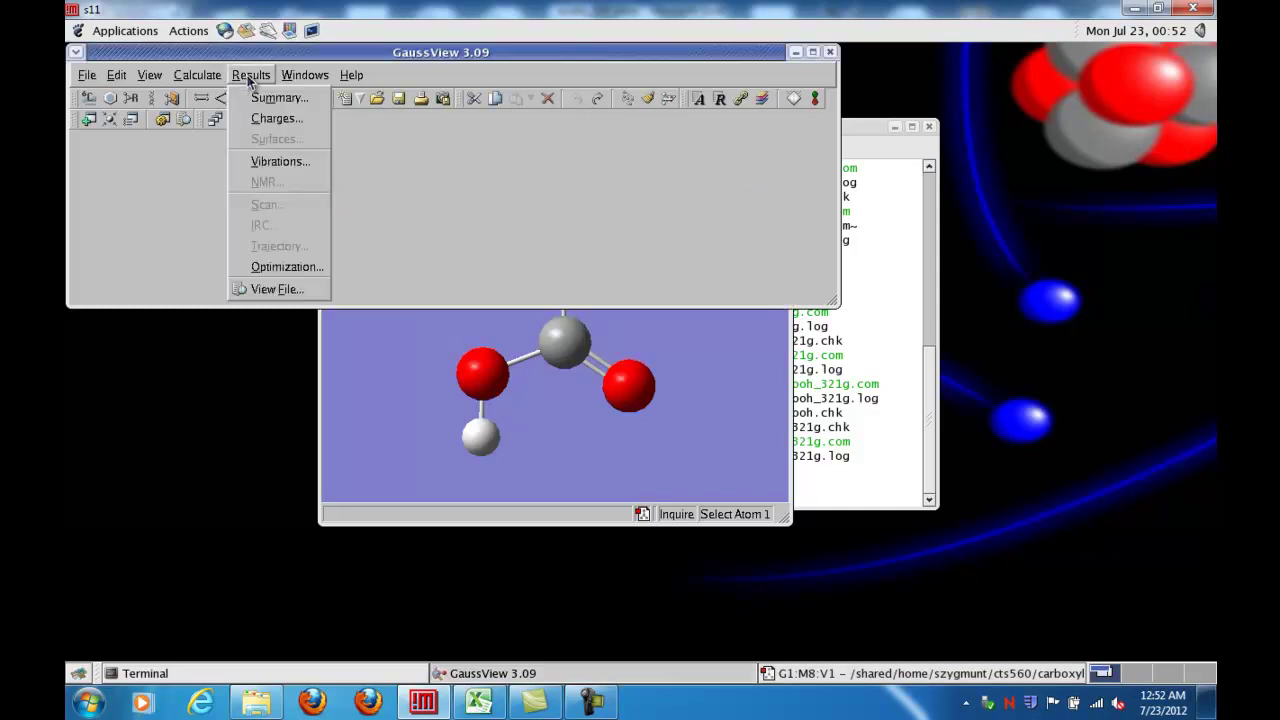
{"action": "left_click", "coordinate": [266, 118]}
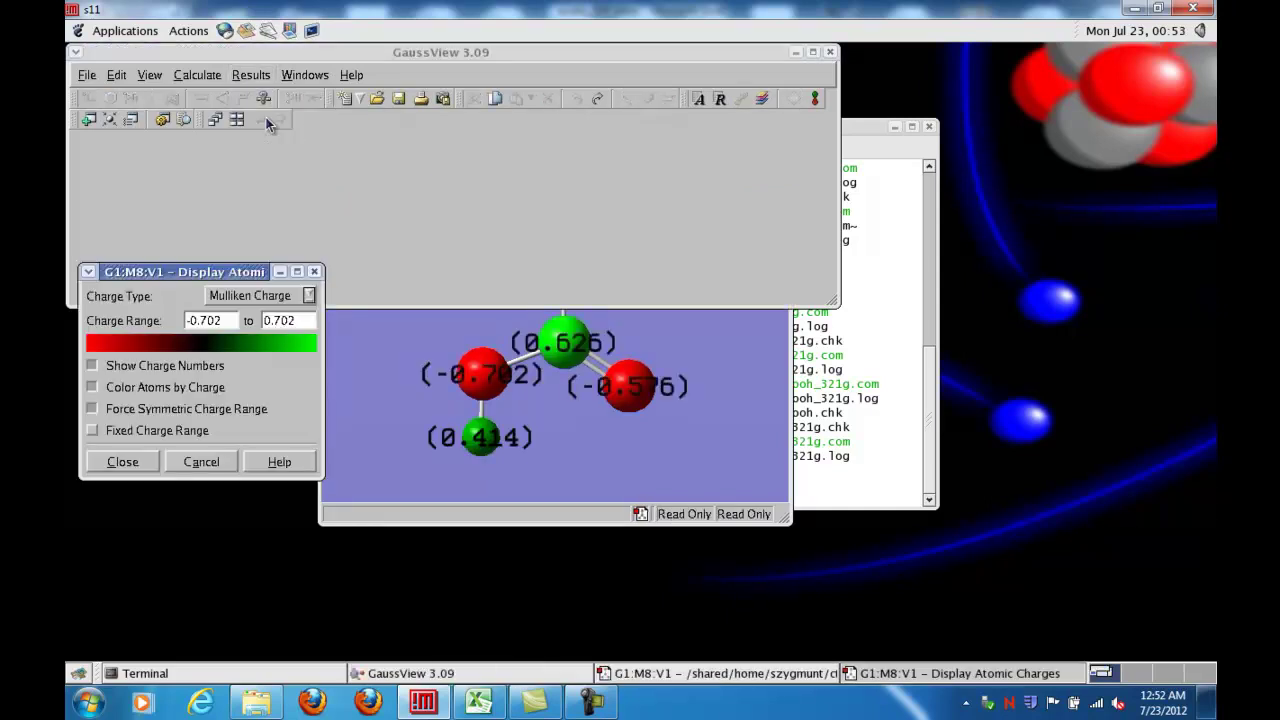
{"action": "left_click_drag", "start_coordinate": [198, 271], "coordinate": [211, 174]}
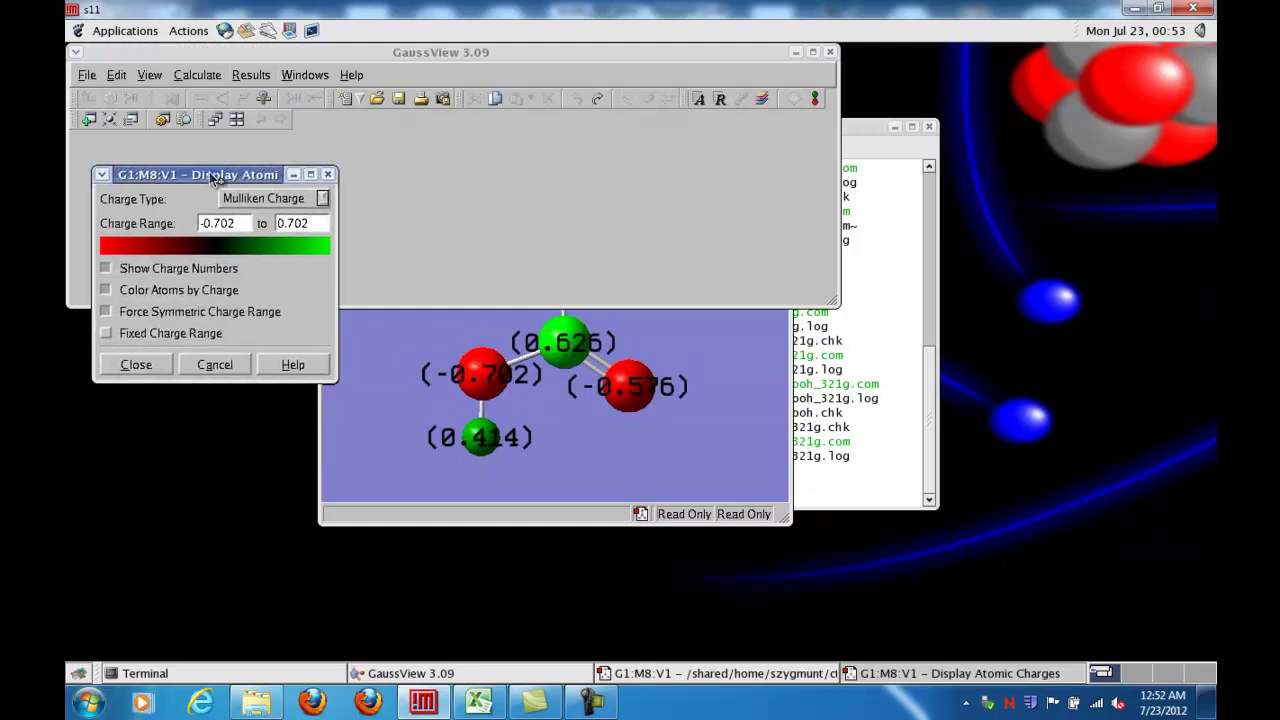
{"action": "left_click", "coordinate": [105, 290]}
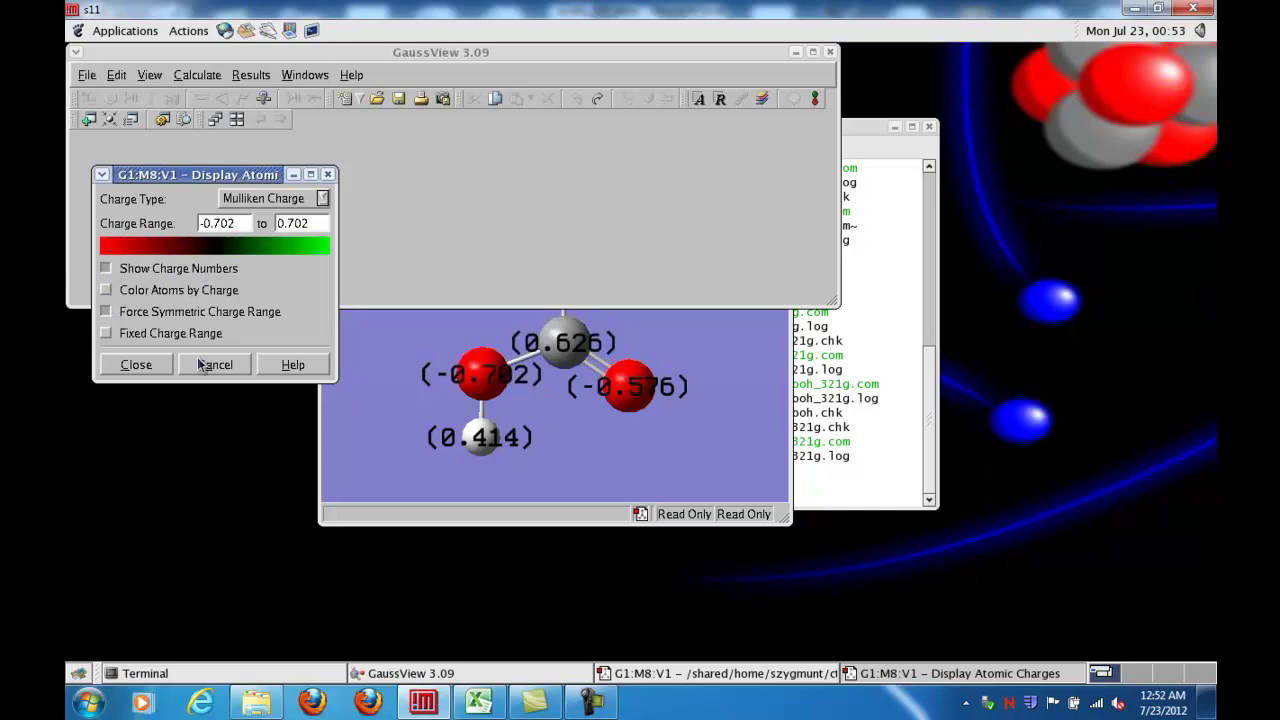
- Close Display Atomic Charges, then move and enlarge the molecule window showing all five charge labels
{"action": "left_click", "coordinate": [136, 365]}
{"action": "left_click", "coordinate": [384, 477]}
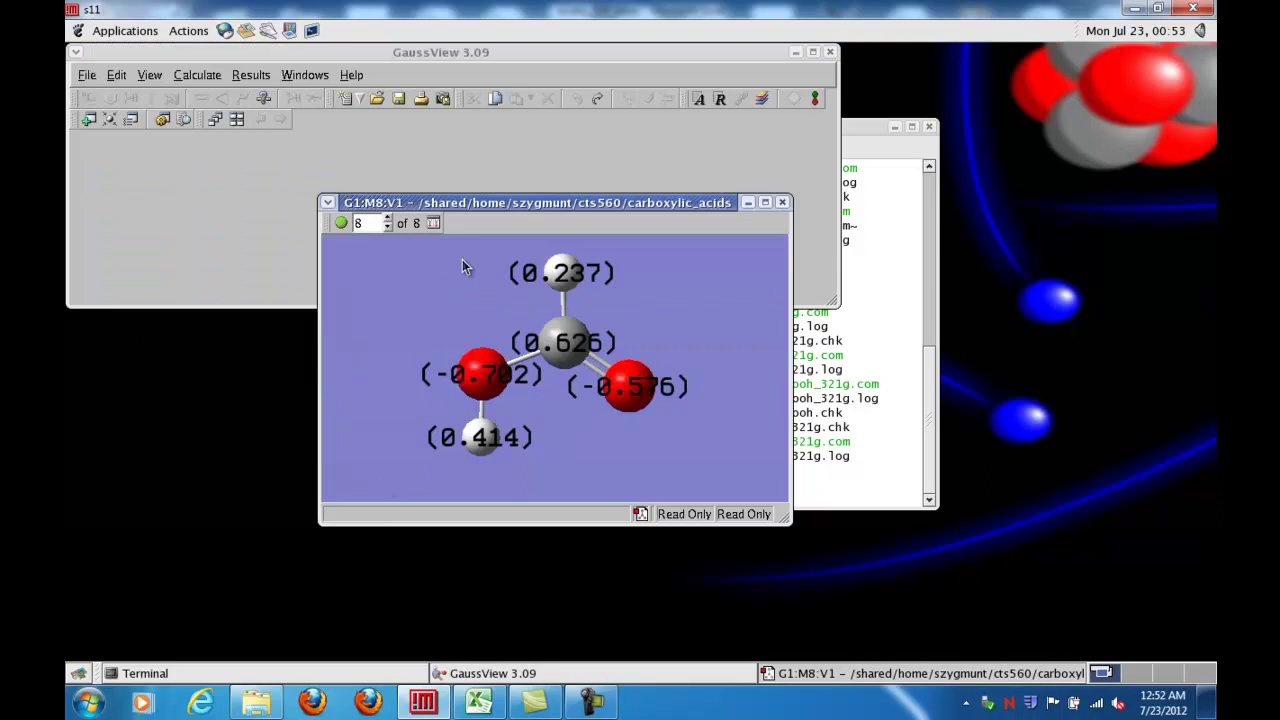
{"action": "left_click_drag", "start_coordinate": [495, 210], "coordinate": [480, 172]}
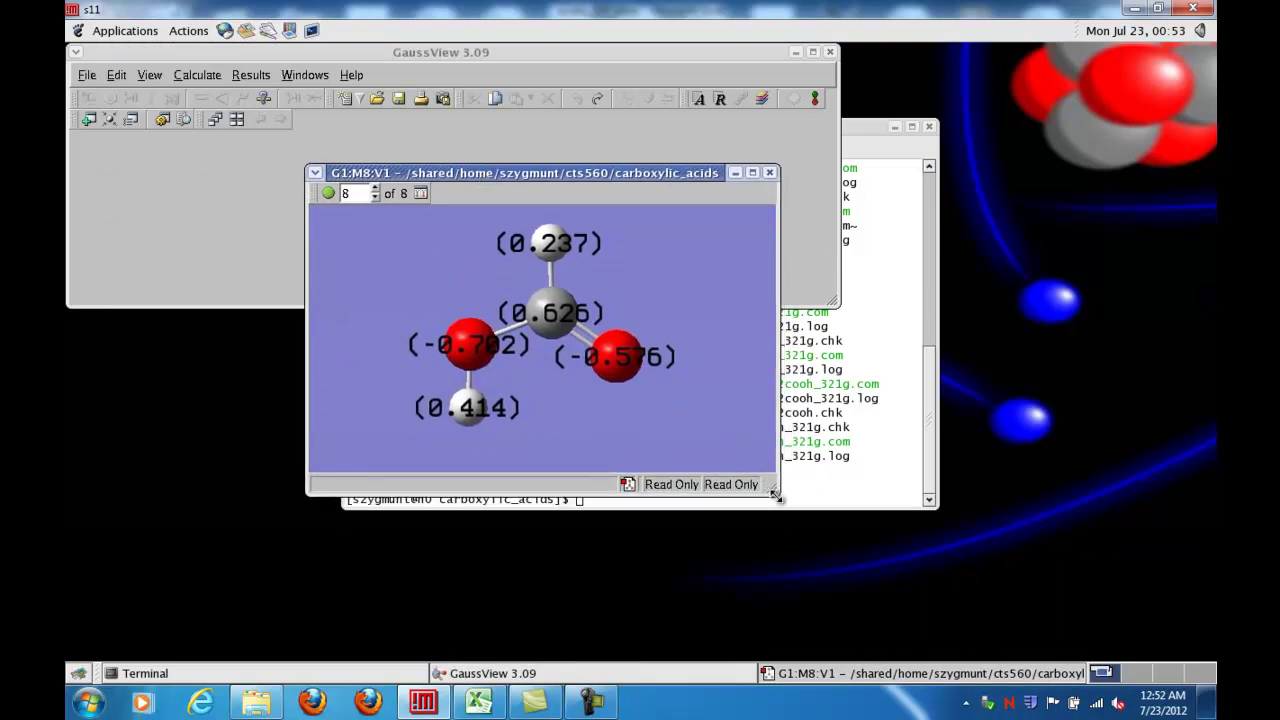
{"action": "left_click_drag", "start_coordinate": [779, 493], "coordinate": [810, 536]}
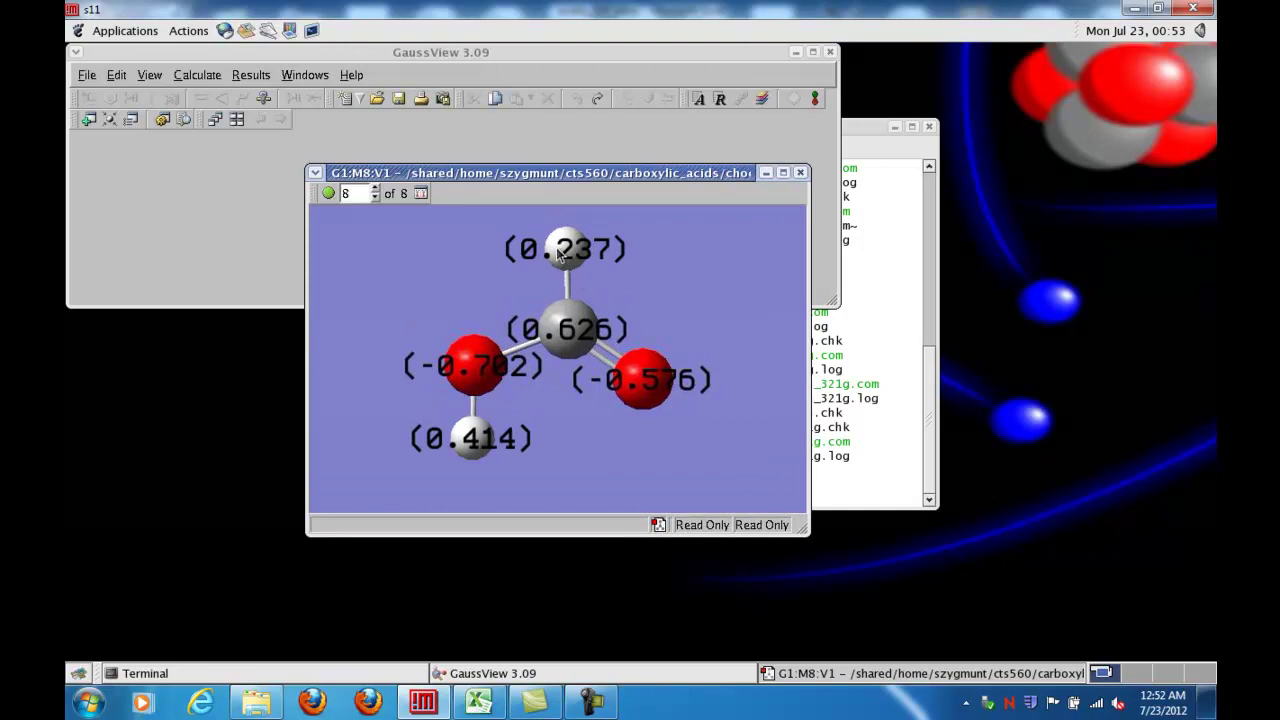